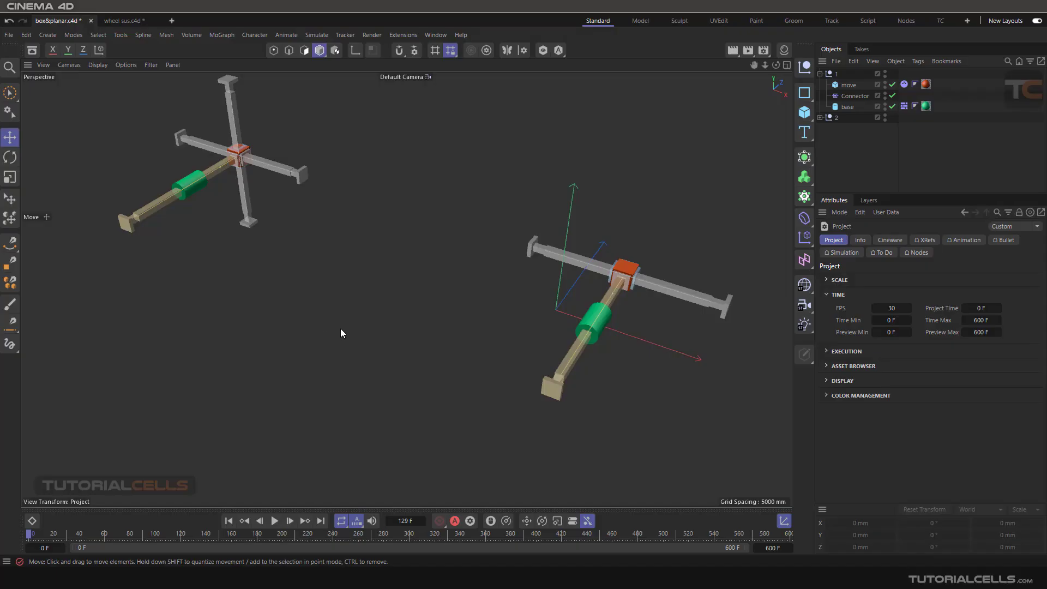
- Expand null 2, inspect the connectors in both groups, and review the available type options for null 1's connector
left_click(821, 117)
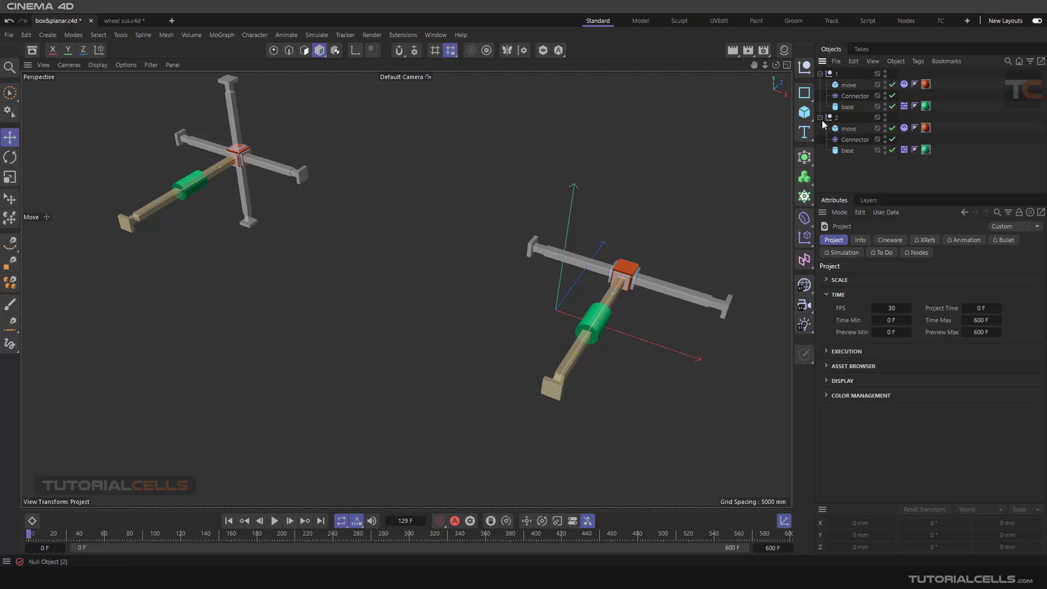
left_click(855, 96)
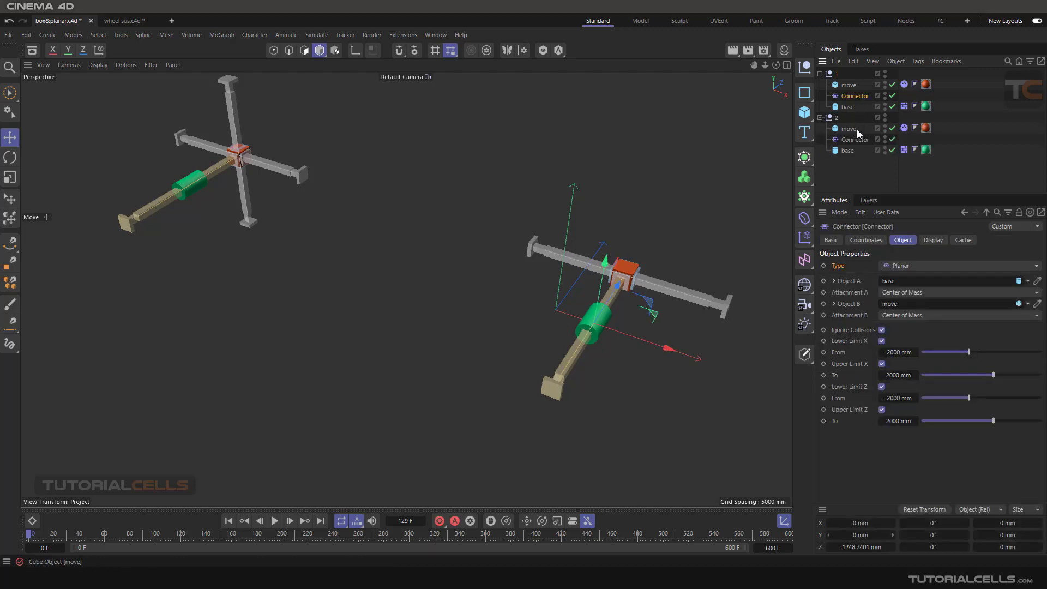
left_click(857, 139, "ctrl")
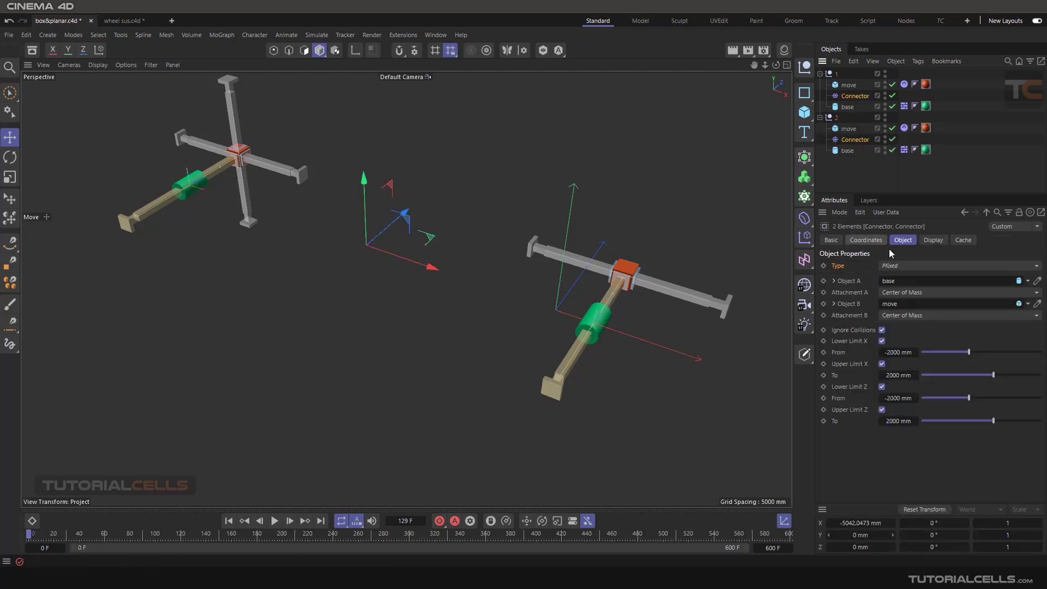
left_click(855, 96)
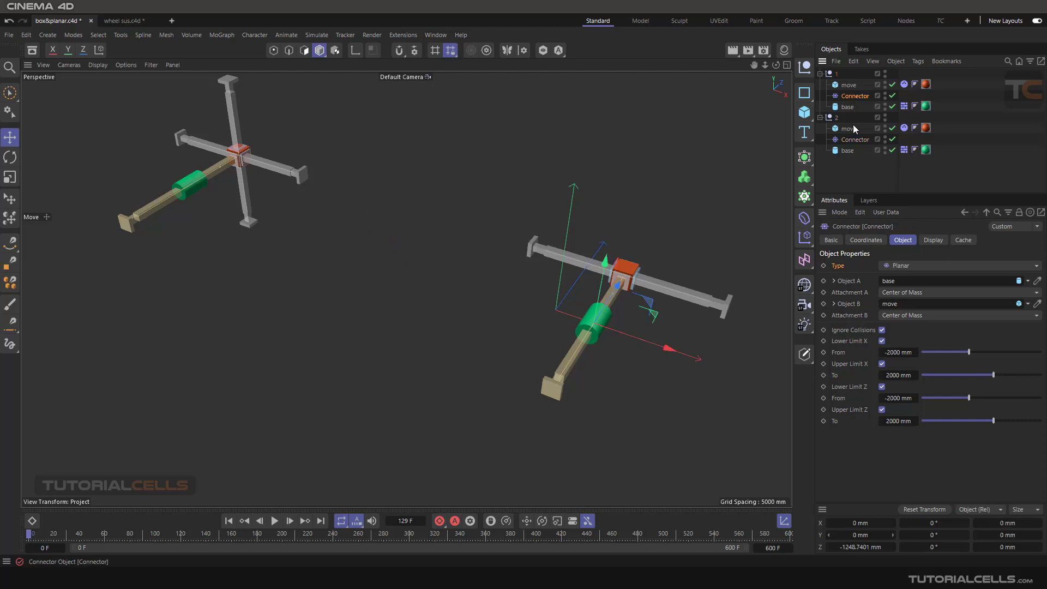
left_click(900, 267)
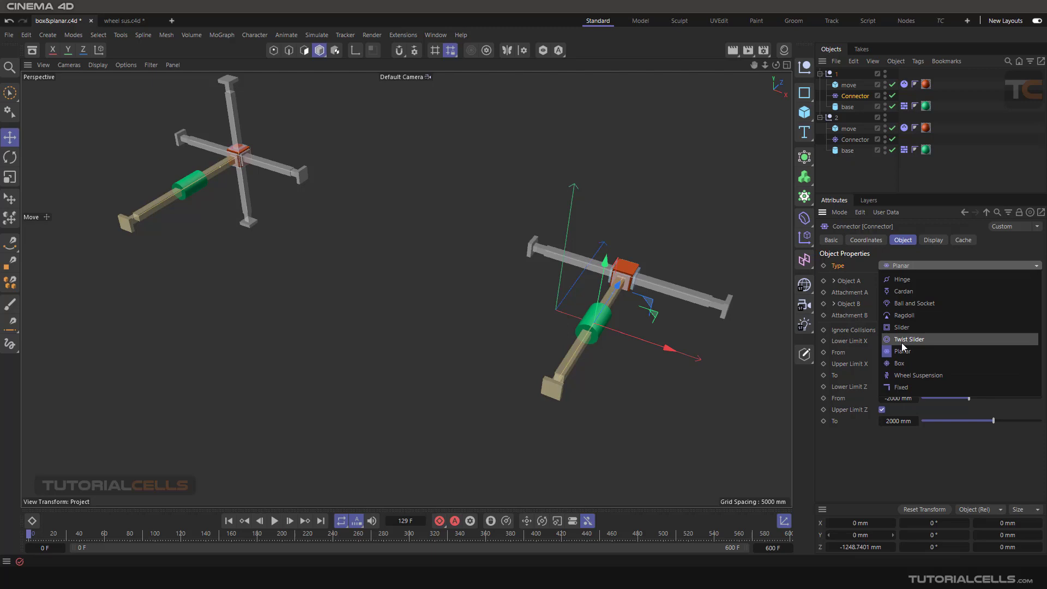
left_click(901, 330)
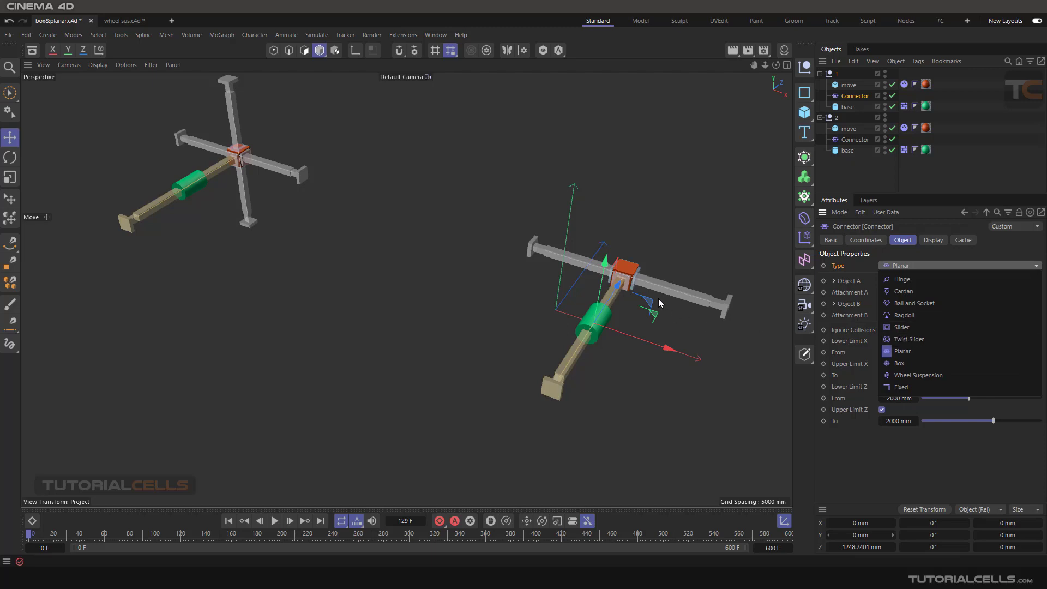
left_click(489, 290)
- Examine the move cube, the Planar connector and the base cylinder in null 1 up close
middle_click_drag(514, 306, 475, 302, "alt")
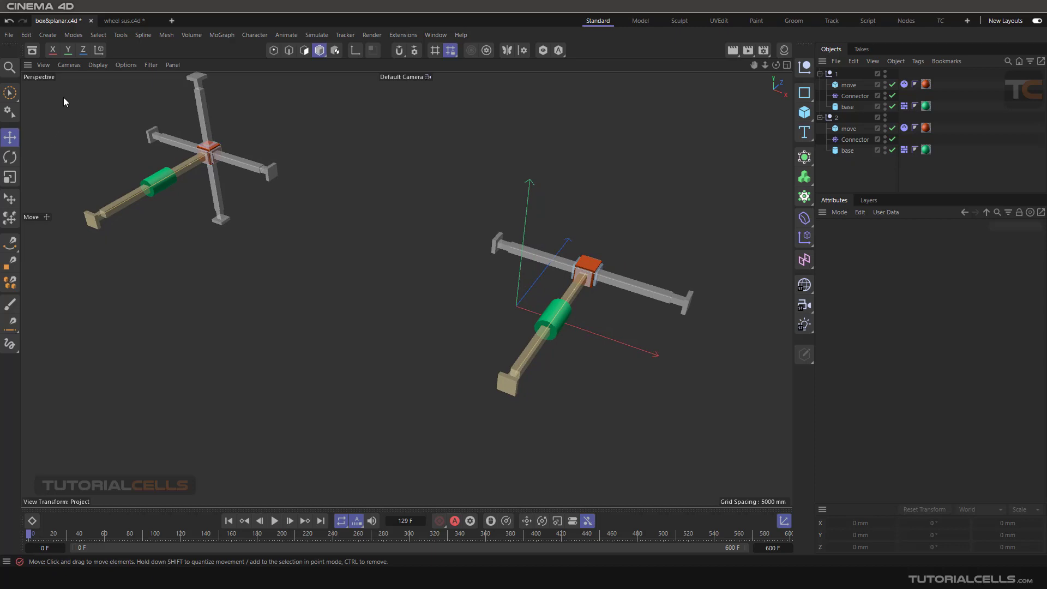
scroll(498, 298, "up", 2)
middle_click_drag(564, 295, 464, 288, "alt")
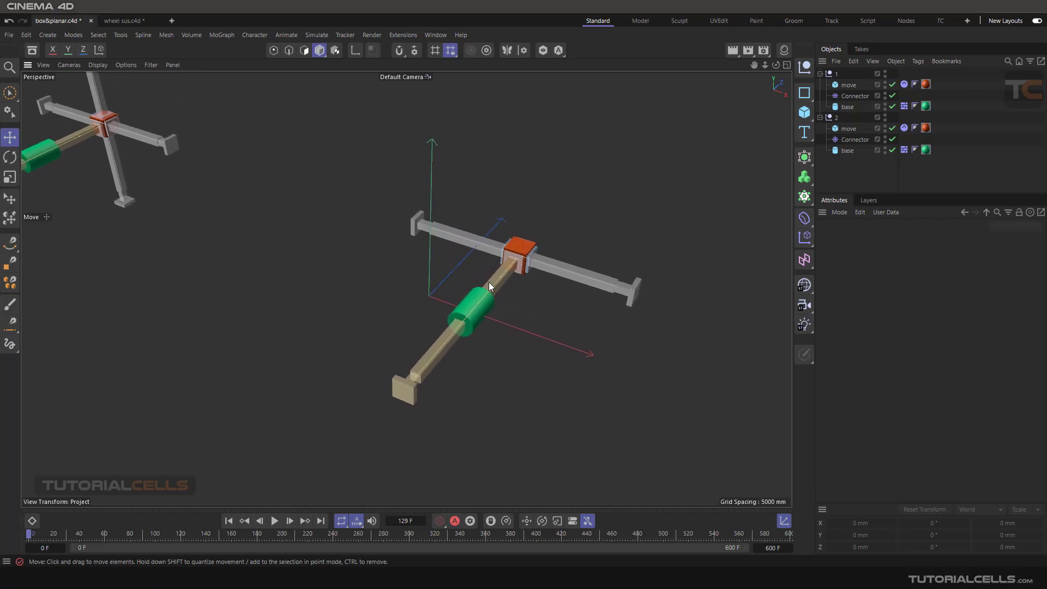
left_click(847, 85)
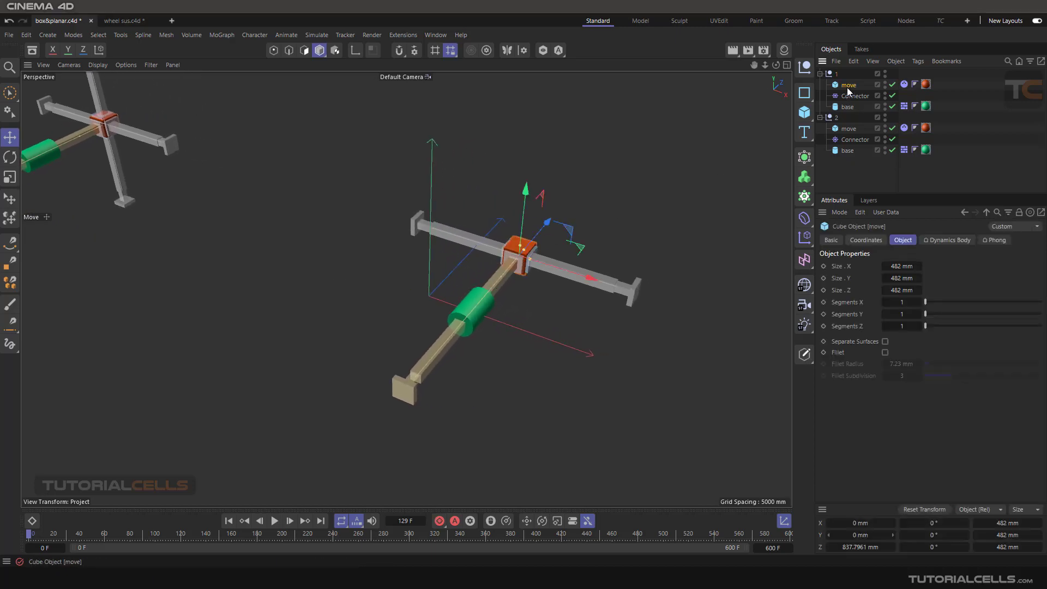
left_click(848, 96)
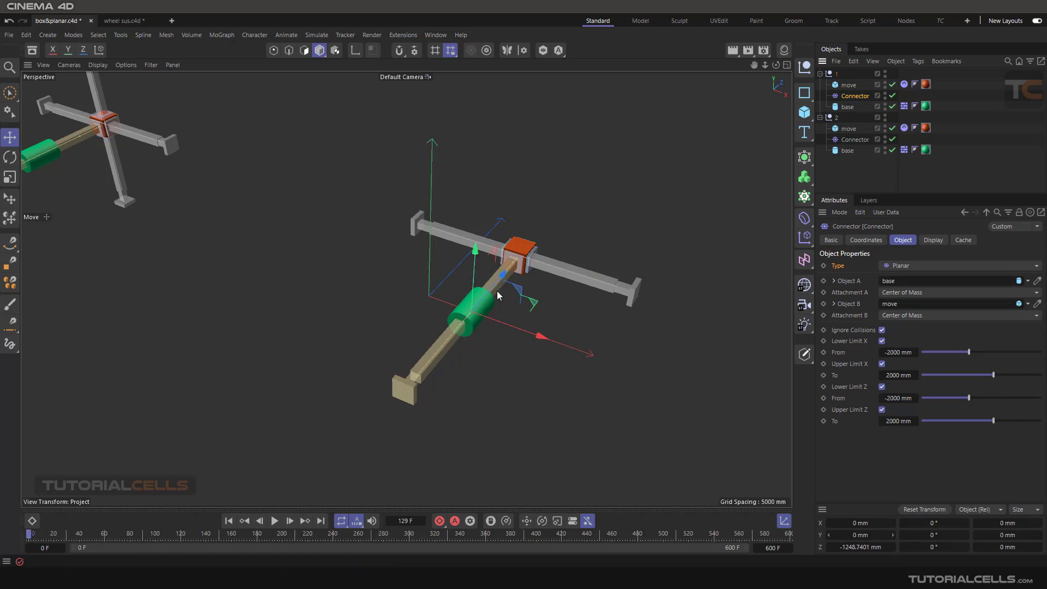
left_click_drag(496, 290, 487, 285, "alt")
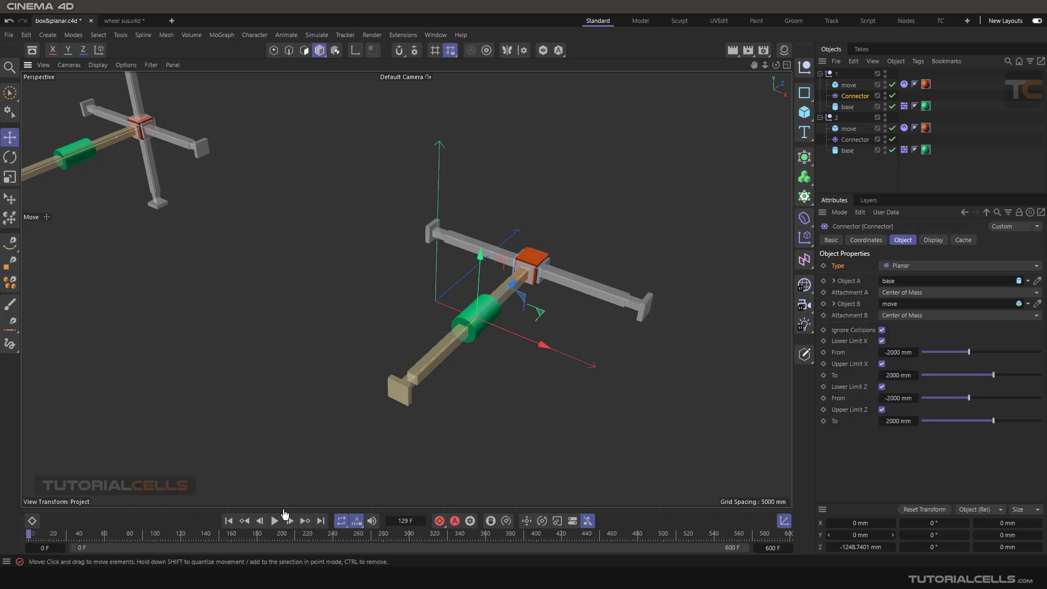
left_click(469, 313)
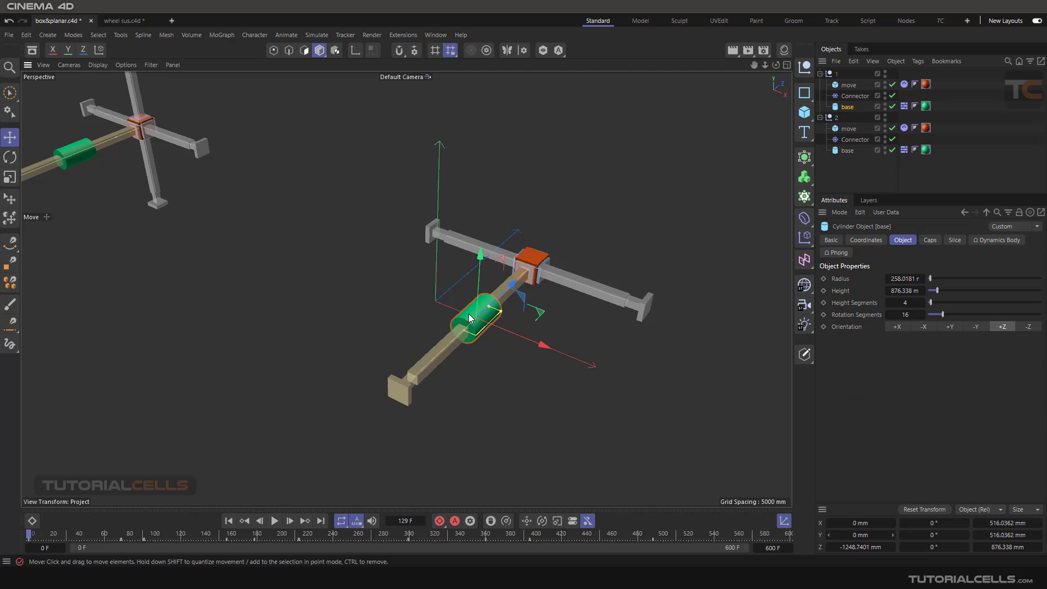
scroll(492, 322, "up", 2)
scroll(492, 322, "up", 1)
left_click_drag(492, 322, 489, 296, "alt")
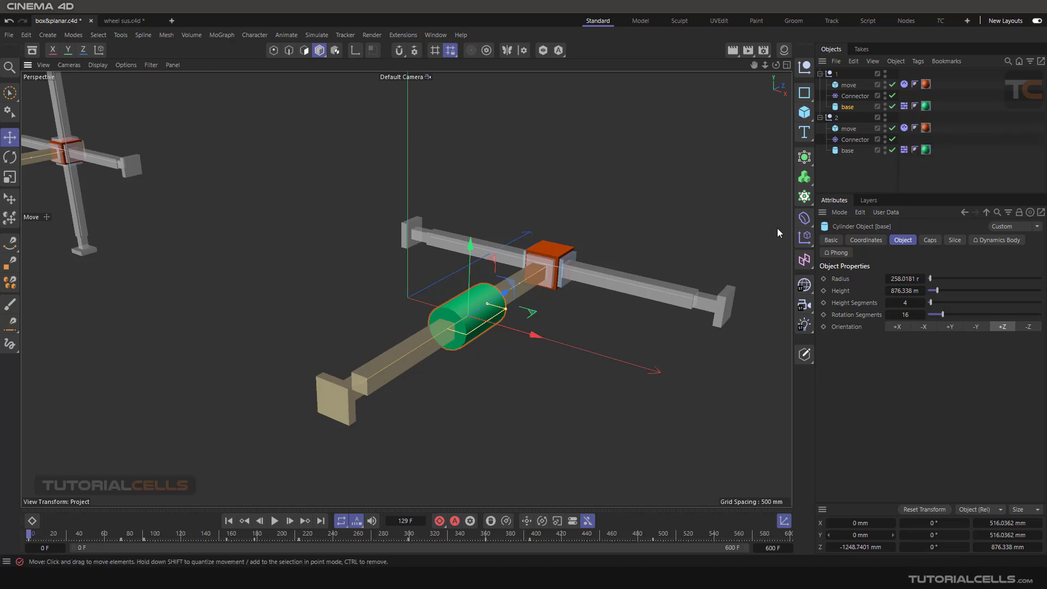
left_click(847, 85)
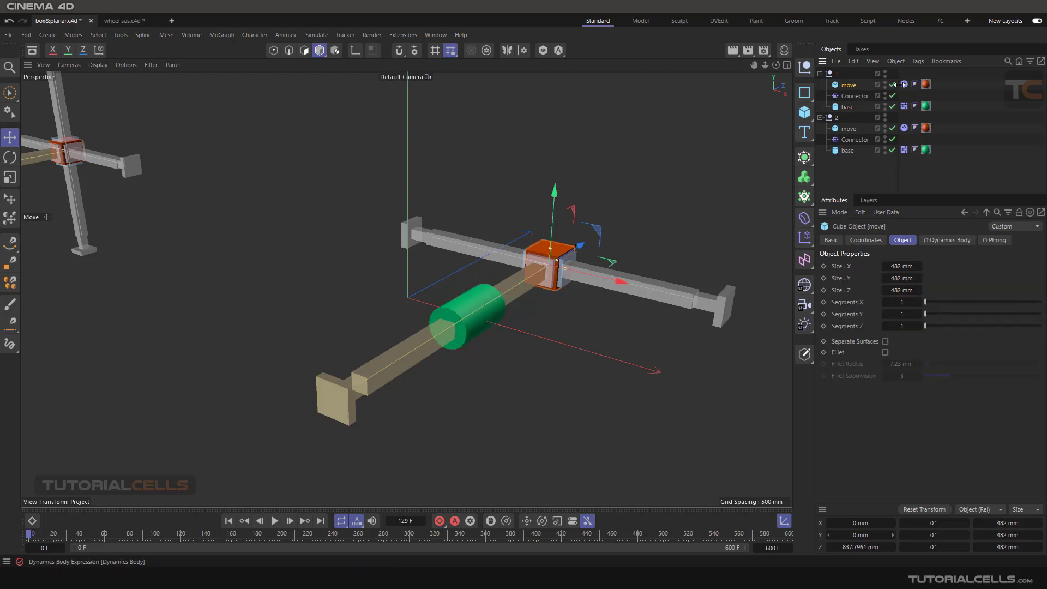
- Reduce the display draw size of null 1's Planar connector to 404 mm
left_click(857, 97)
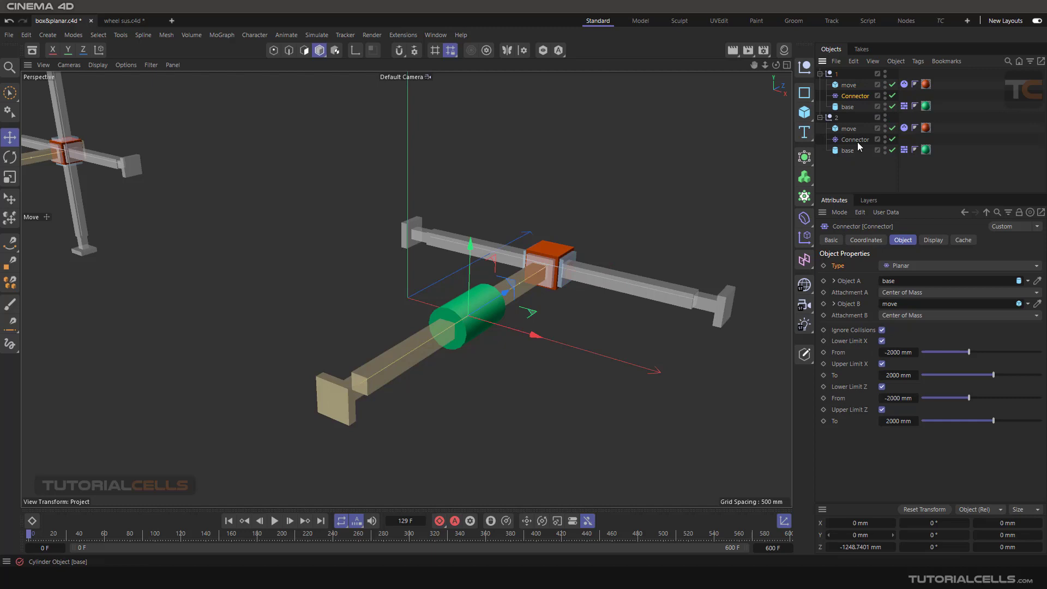
left_click(932, 240)
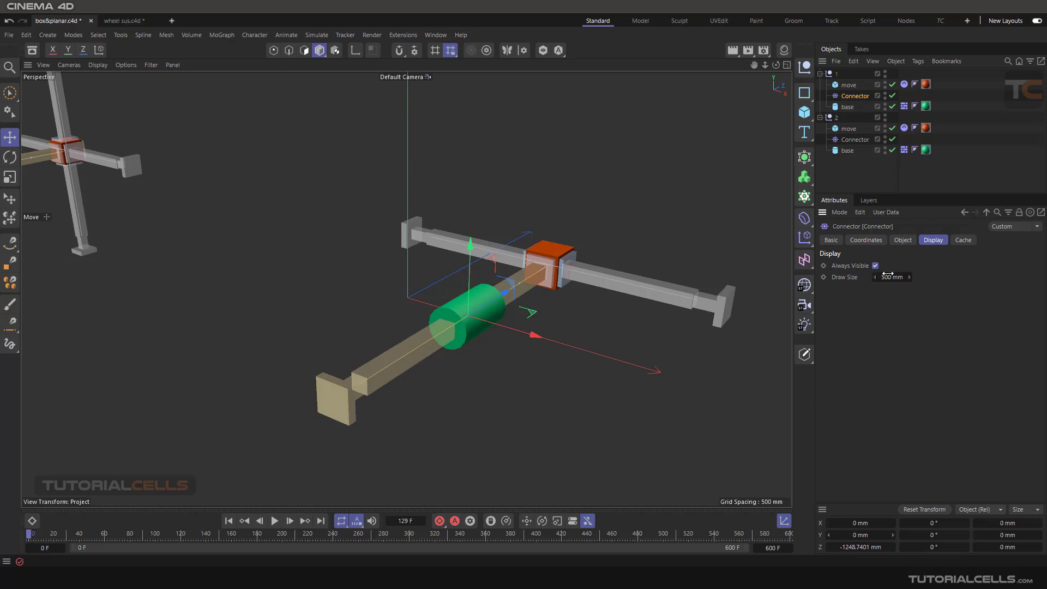
left_click_drag(888, 274, 852, 275)
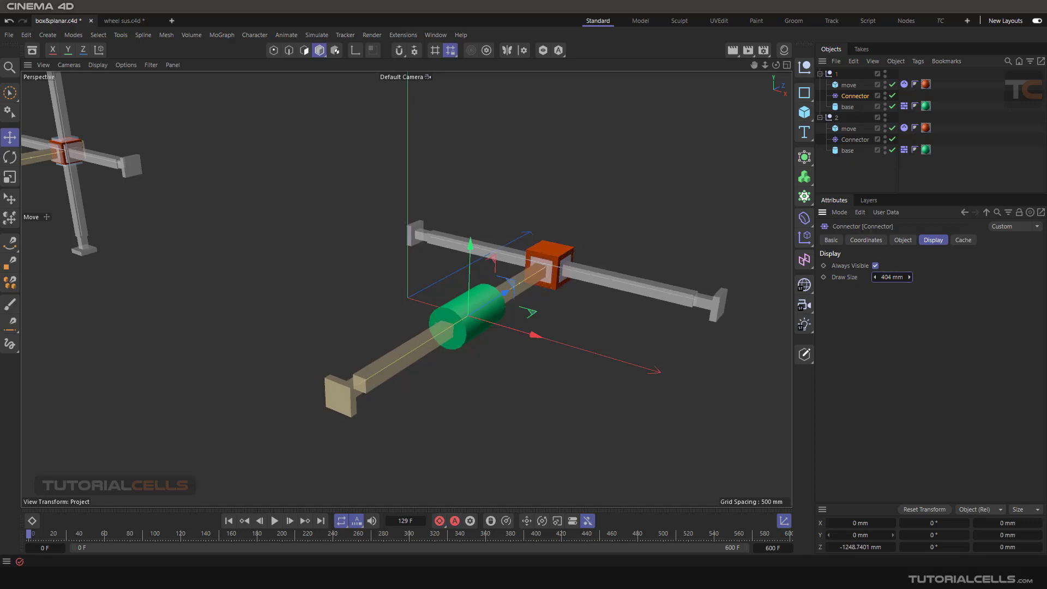
- Try switching off the Planar connector's lower and upper X and Z limits one at a time, re-enabling each
left_click(898, 242)
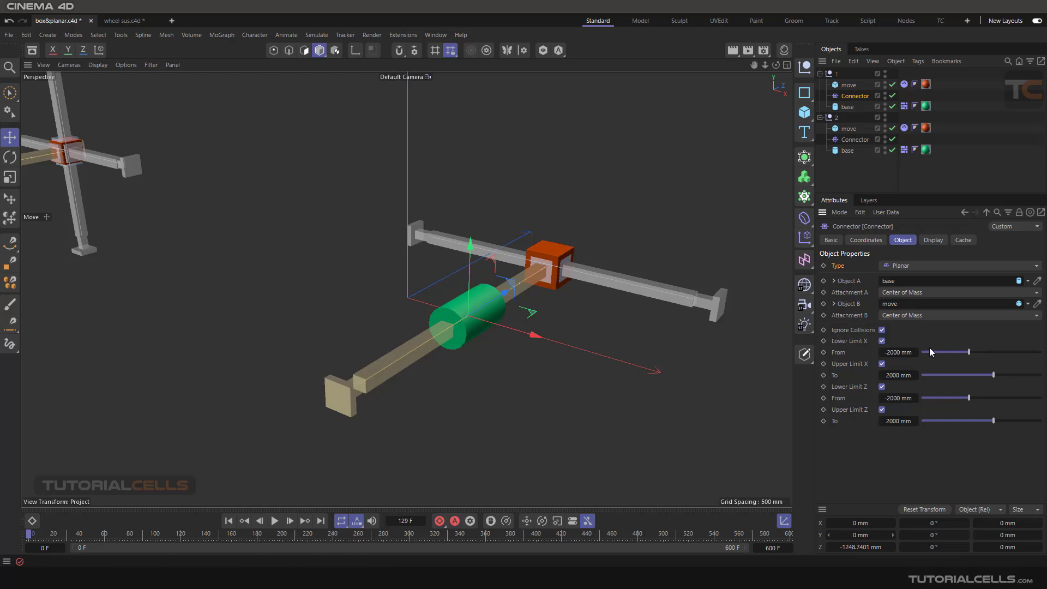
left_click(882, 364)
left_click(882, 364)
left_click(882, 386)
left_click(882, 387)
left_click(882, 409)
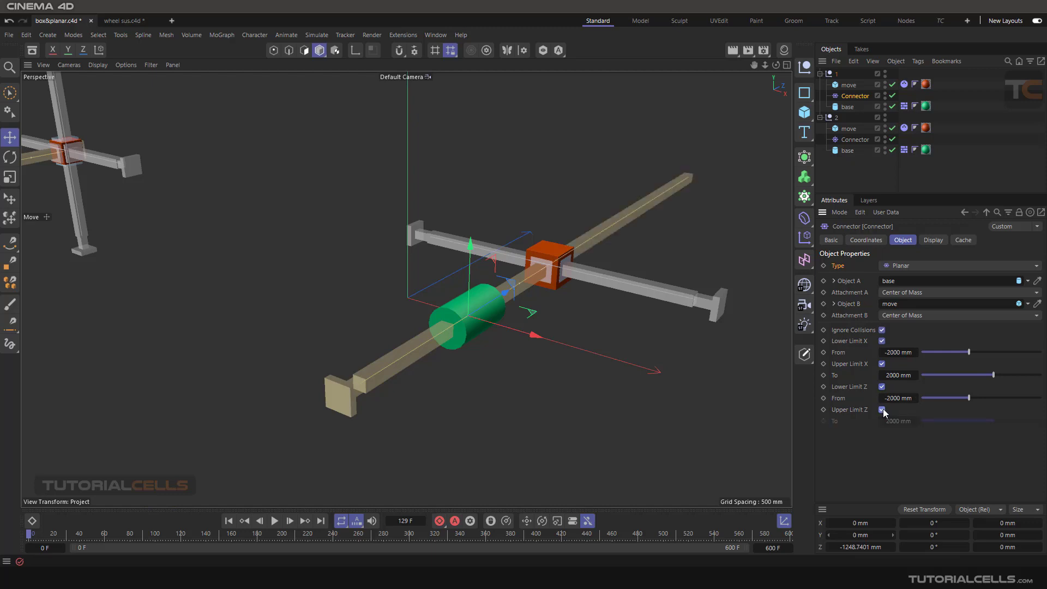
left_click(882, 409)
left_click(882, 341)
left_click(882, 341)
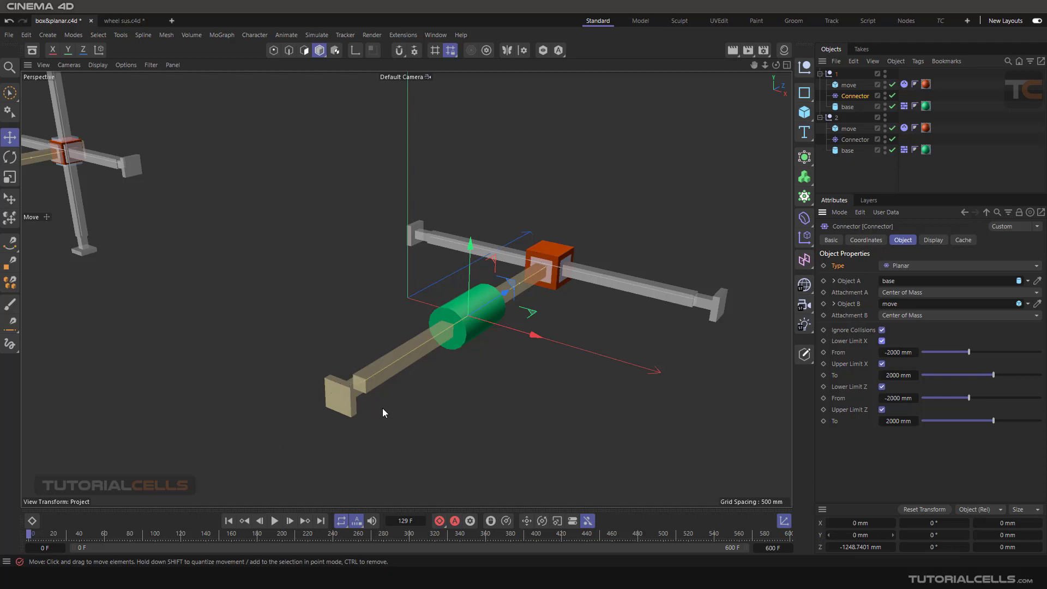
- Select null 1's base cylinder, play the simulation, then stop it and return to the first frame
left_click_drag(406, 398, 435, 360, "alt")
left_click(443, 329)
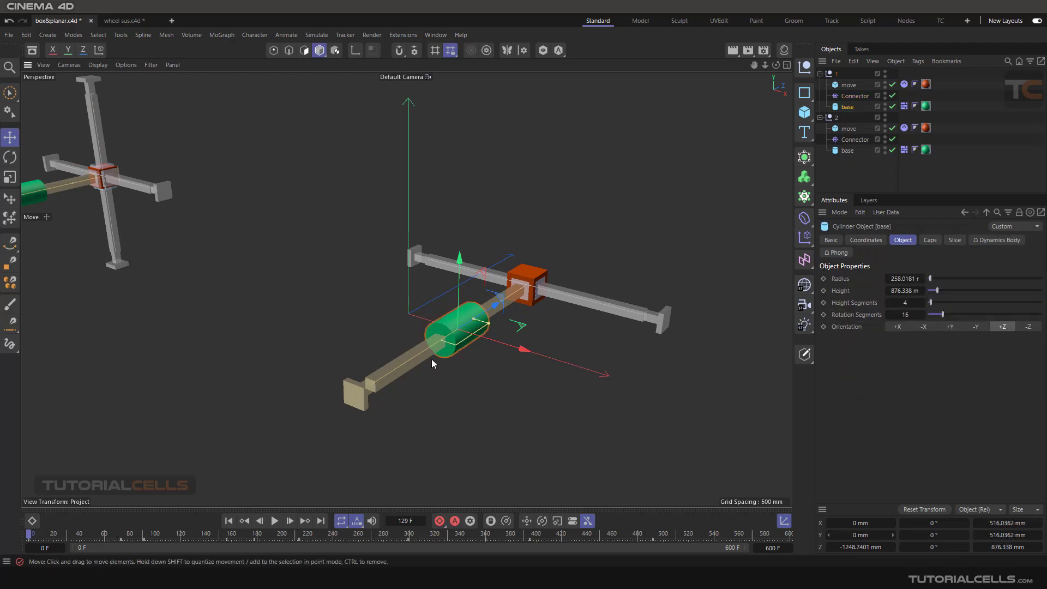
left_click(275, 521)
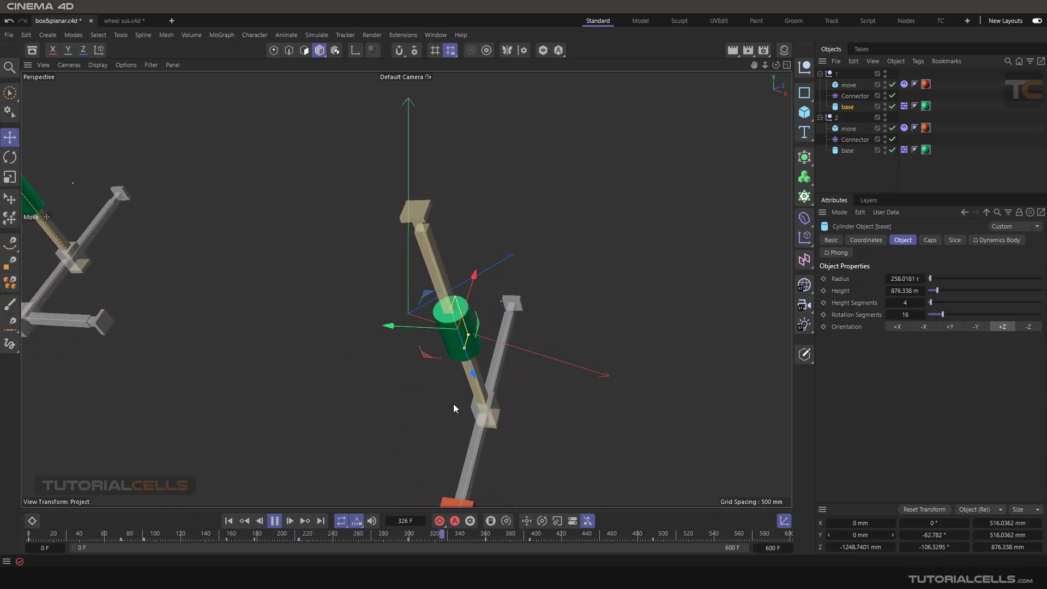
left_click(275, 521)
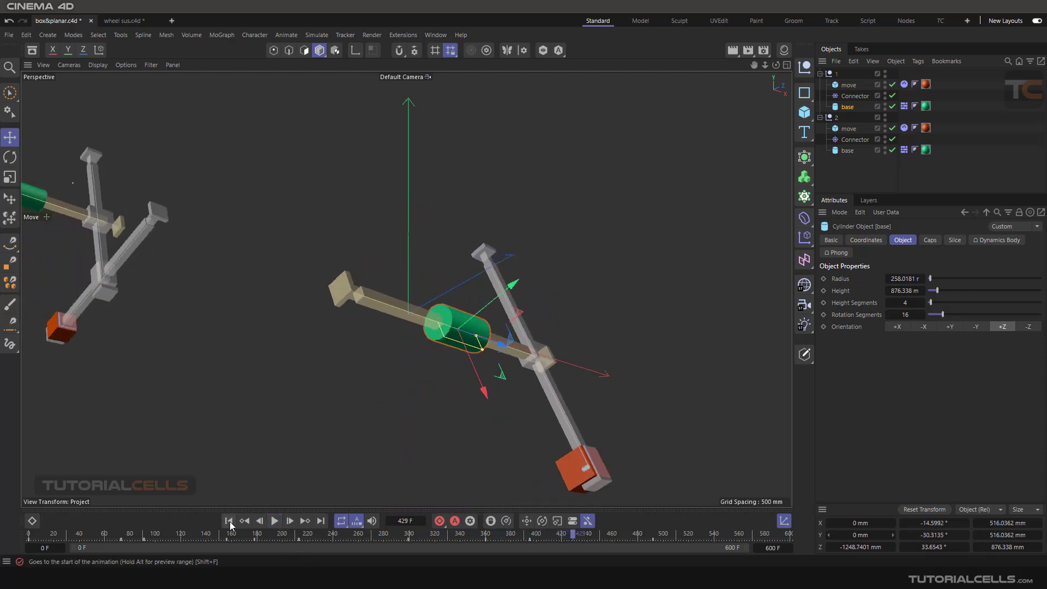
left_click(229, 520)
- Reduce the display draw size of the Box connector in null 2 to 413 mm
middle_click_drag(285, 333, 390, 338, "alt")
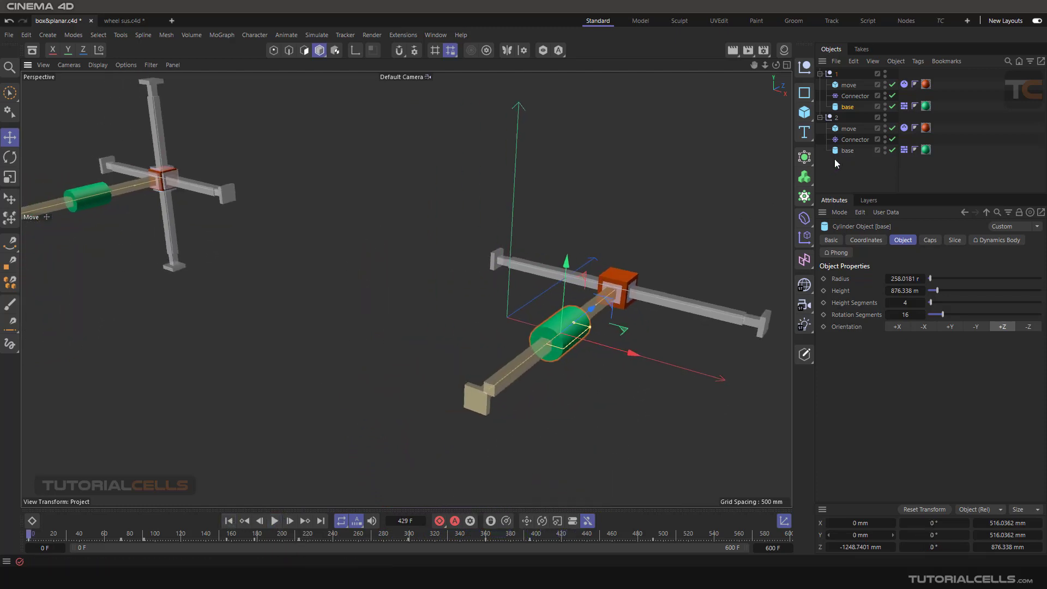
left_click(856, 142)
left_click(856, 140)
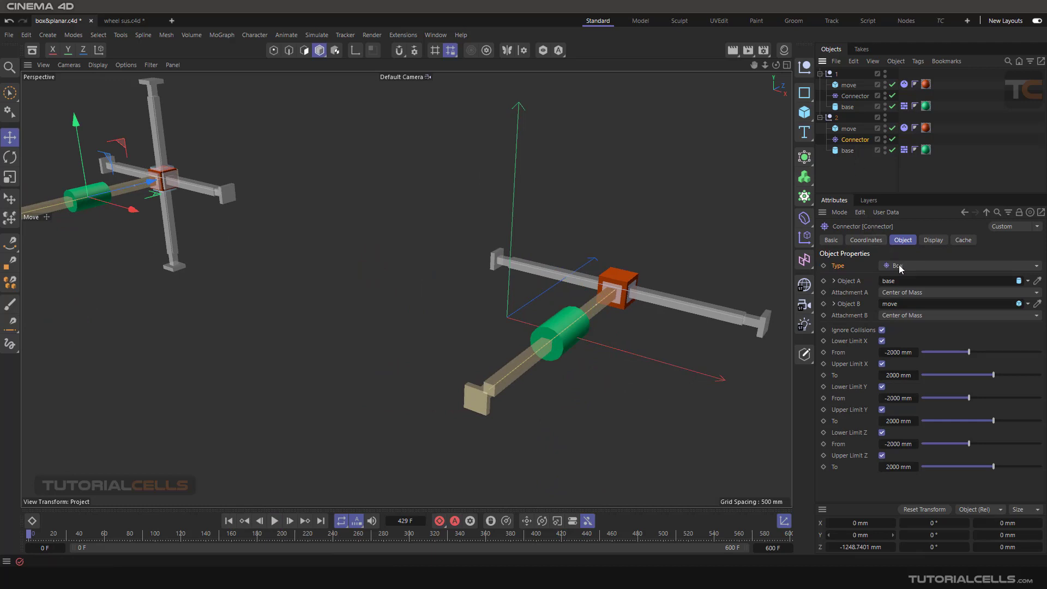
scroll(516, 311, "down", 2)
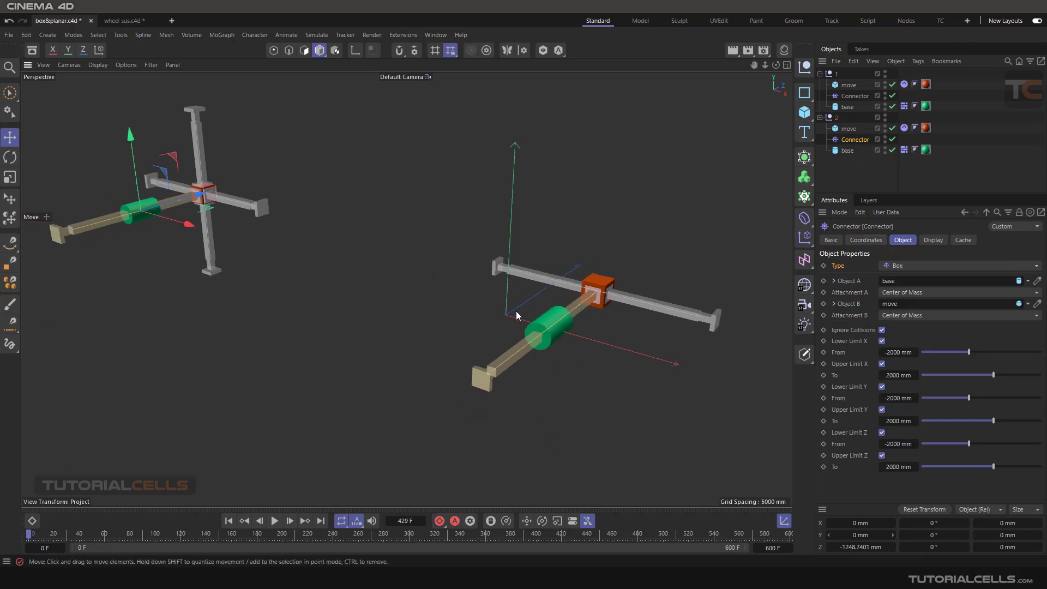
middle_click_drag(406, 288, 503, 335, "alt")
scroll(353, 273, "up", 3)
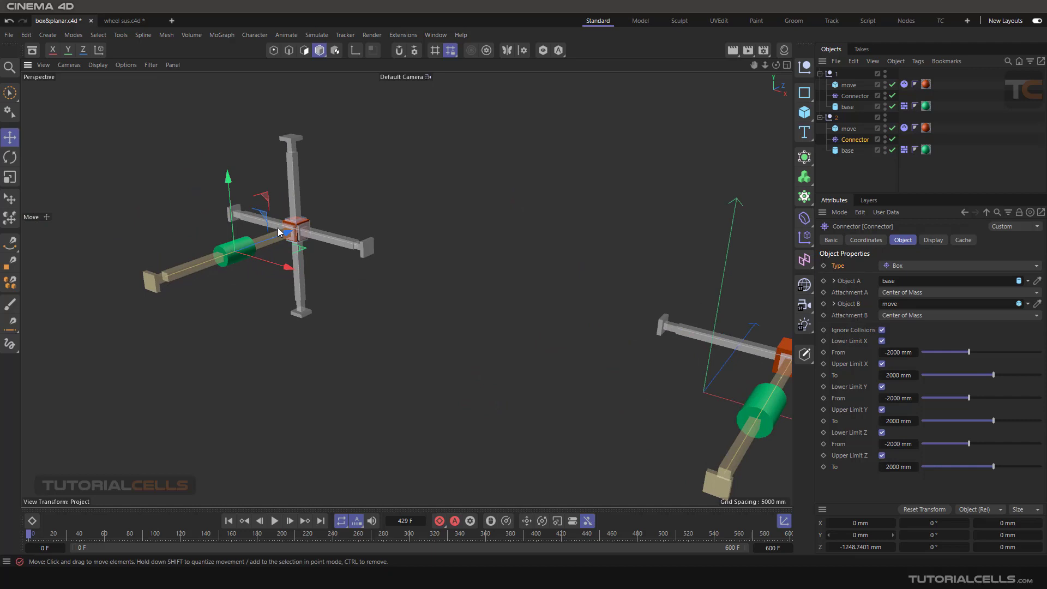
middle_click_drag(284, 231, 378, 276, "alt")
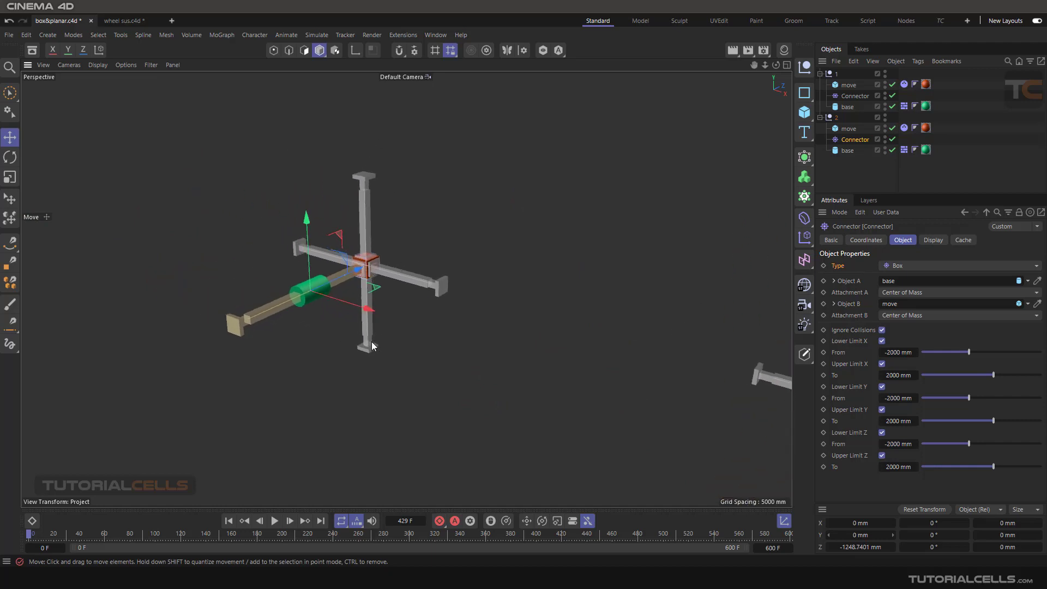
scroll(355, 297, "up", 2)
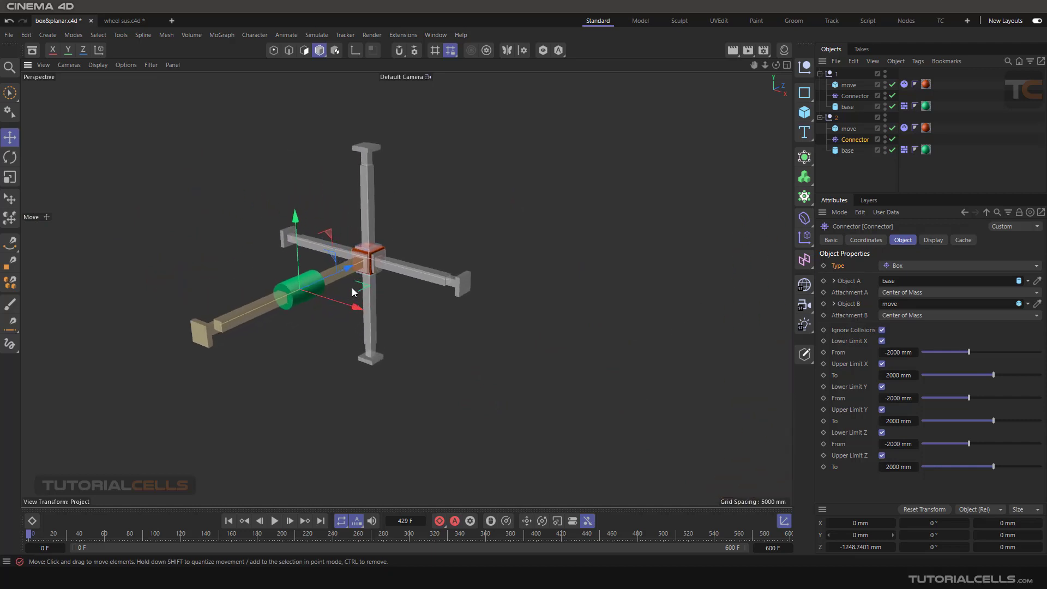
middle_click_drag(353, 293, 385, 289, "alt")
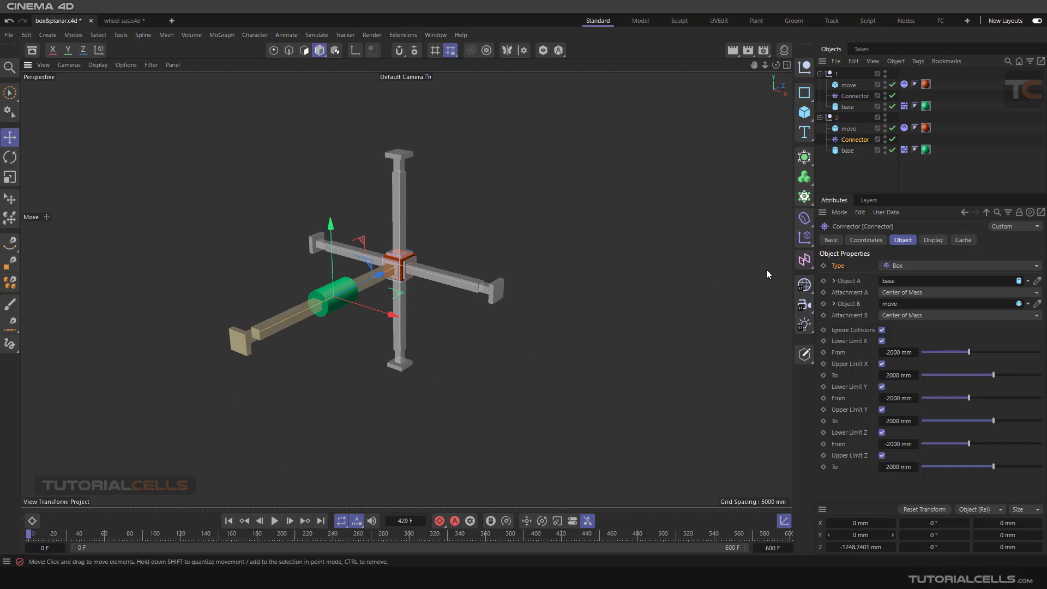
left_click(934, 240)
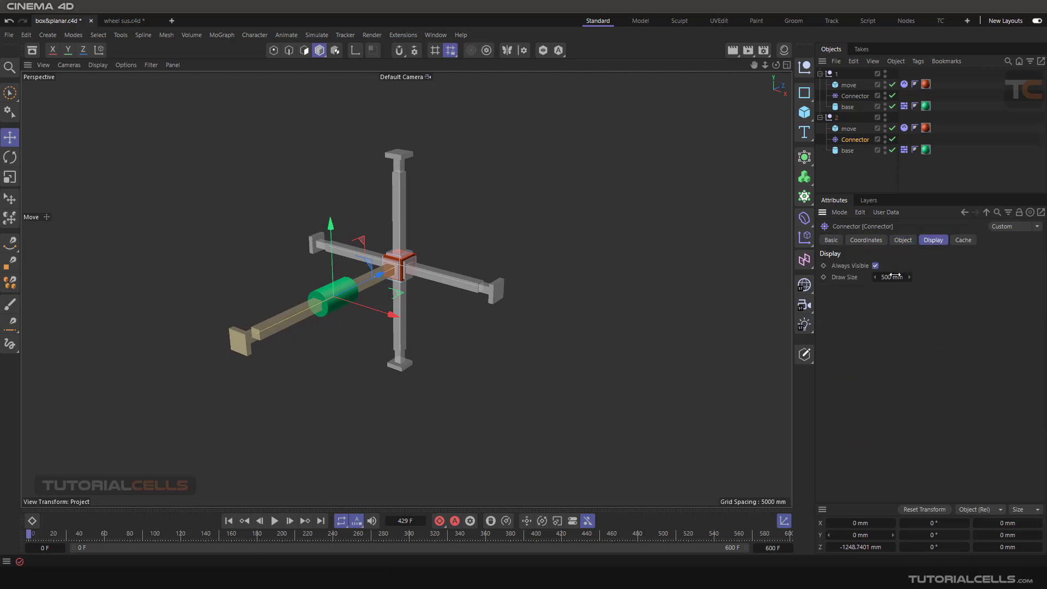
left_click_drag(895, 277, 871, 277)
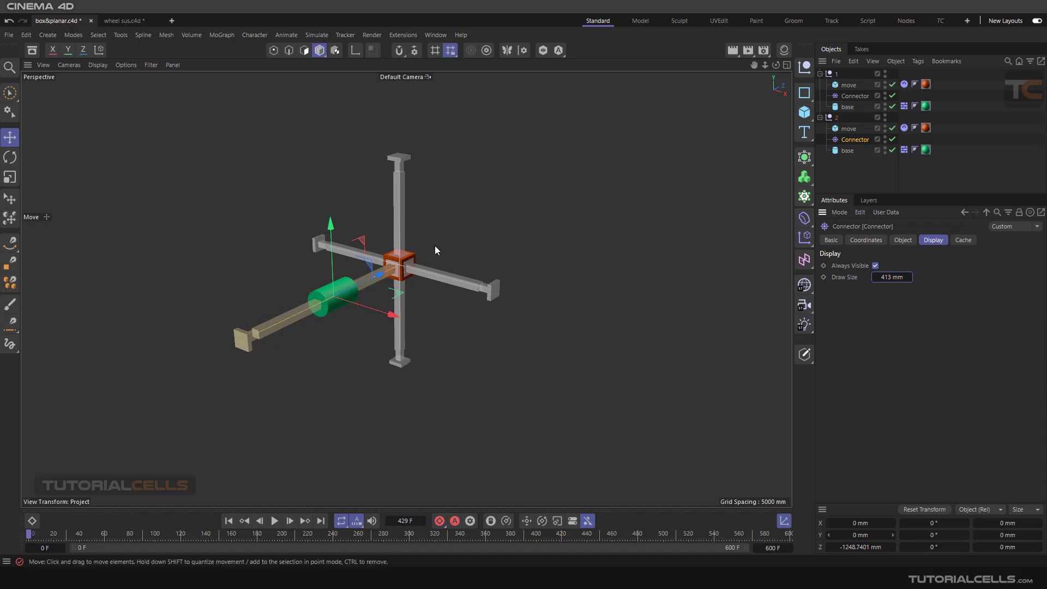
- Show the Box connector's object properties and play the simulation with null 2's assembly in view
left_click(901, 240)
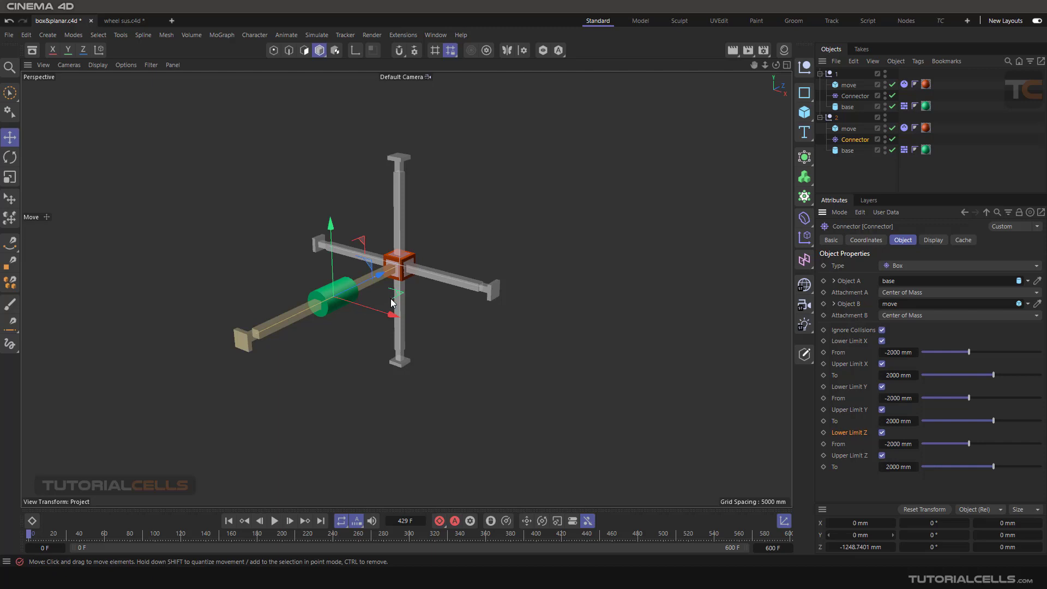
scroll(352, 287, "up", 3)
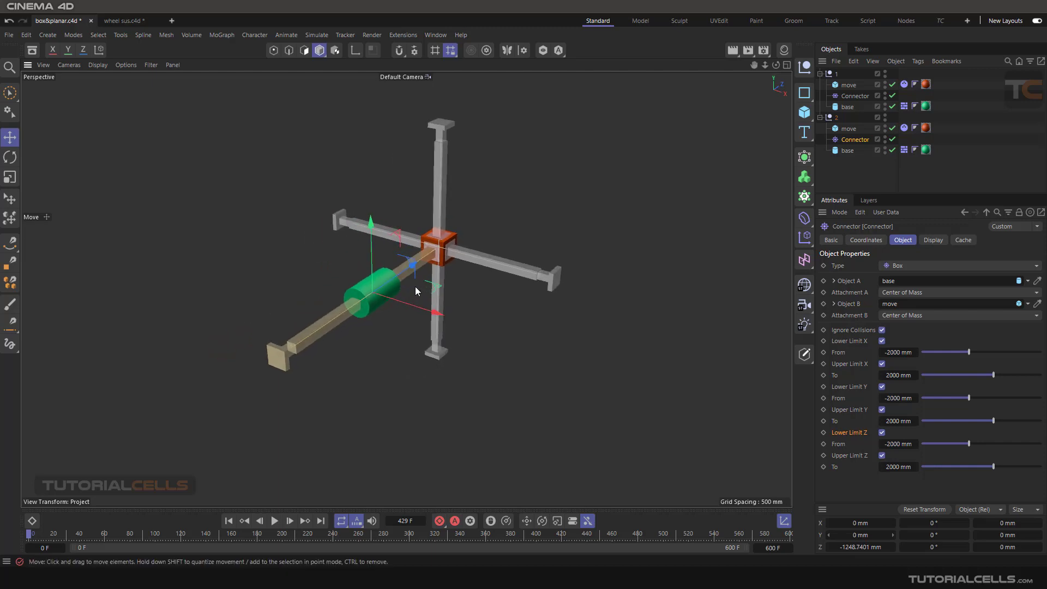
left_click(275, 521)
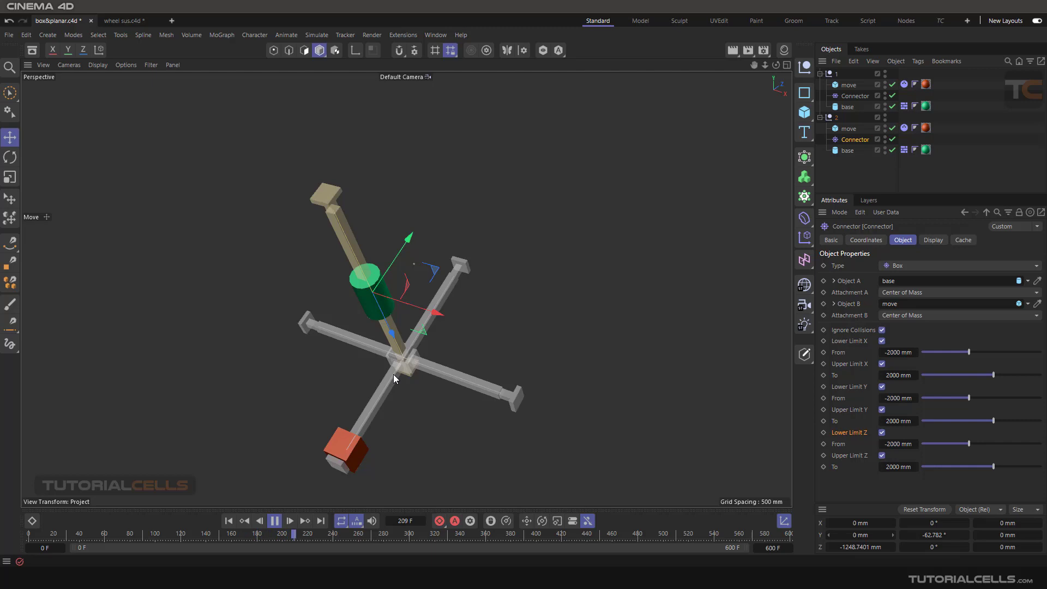
- Watch null 2's Box connector assembly move in the running simulation, then stop playback and return to the first frame
left_click_drag(319, 400, 308, 440)
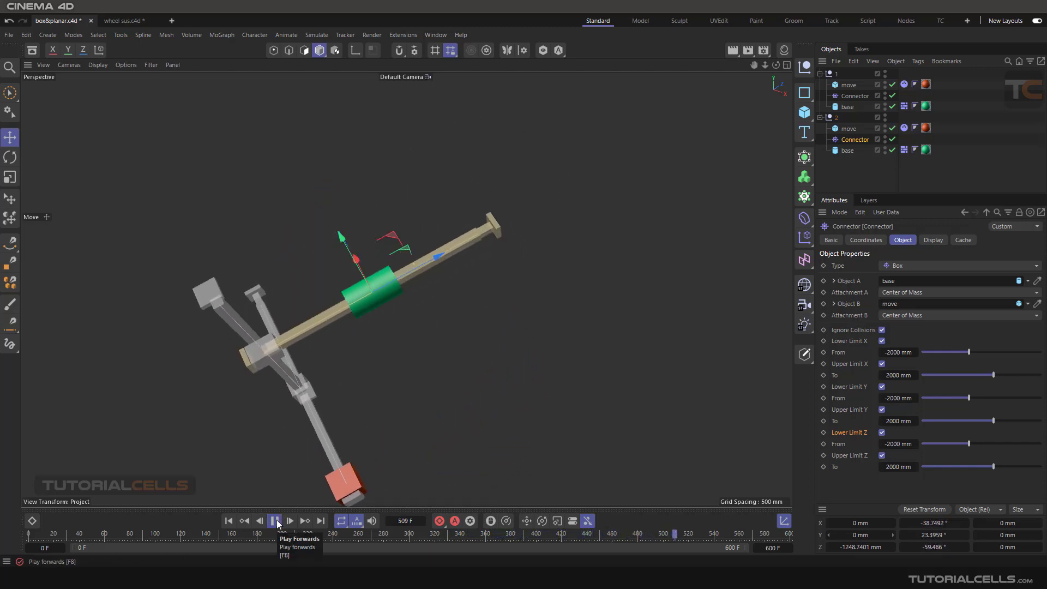
left_click(276, 521)
left_click(229, 521)
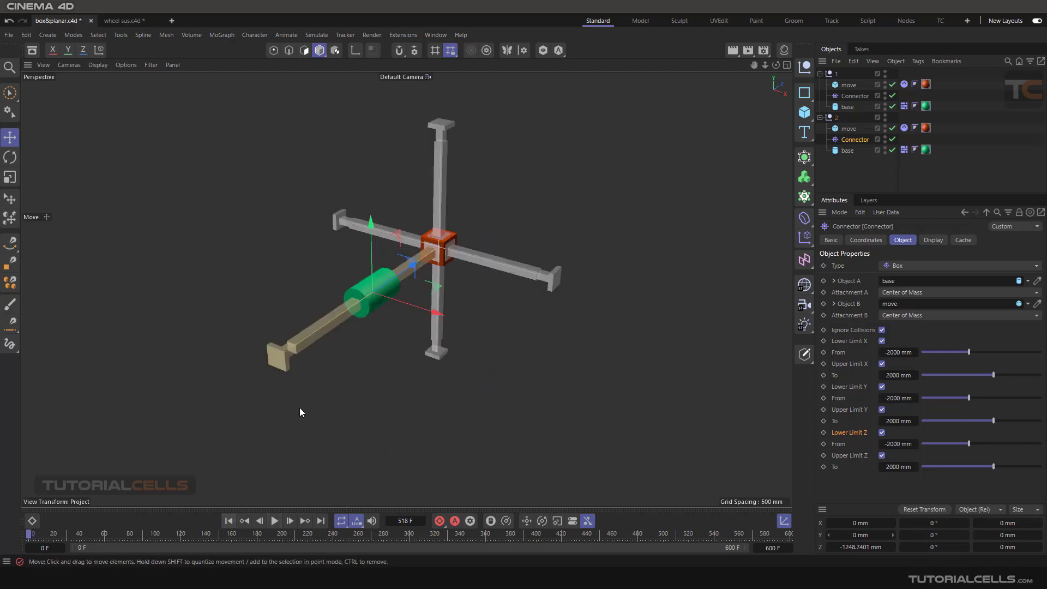
- Turn off Always Visible in the Box connector's display settings and render the current view
left_click(933, 241)
left_click(876, 265)
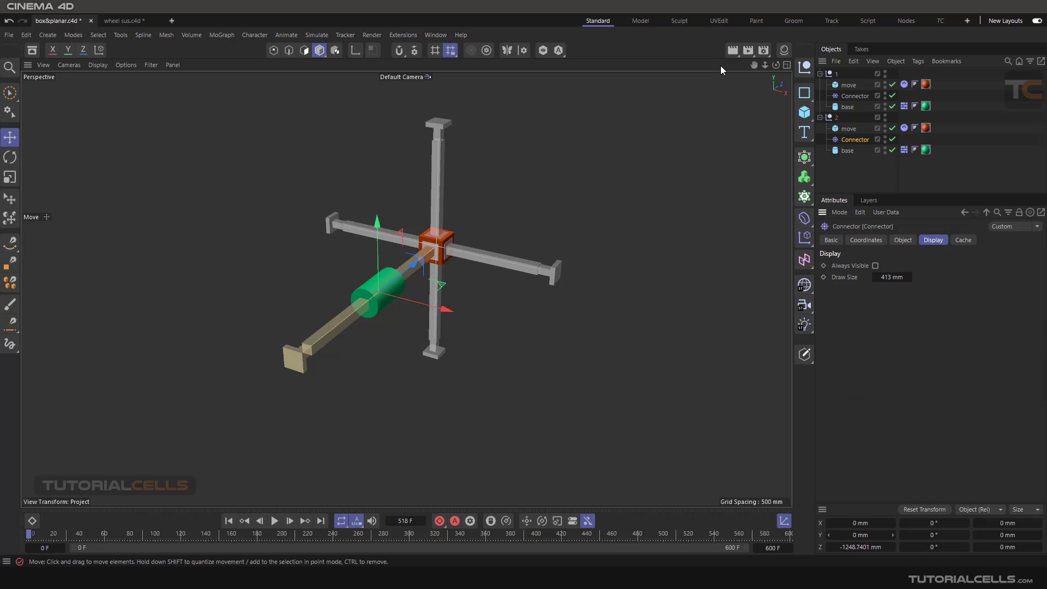
left_click(734, 53)
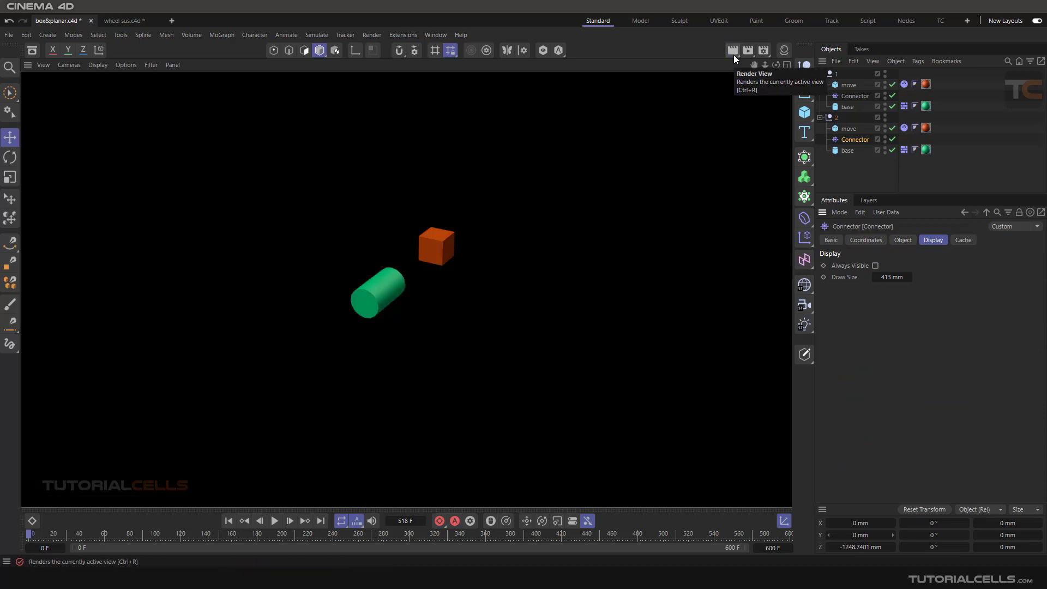
- Deselect the Box connector, play the simulation without its guide shown, then stop it and return to the first frame
left_click(362, 423)
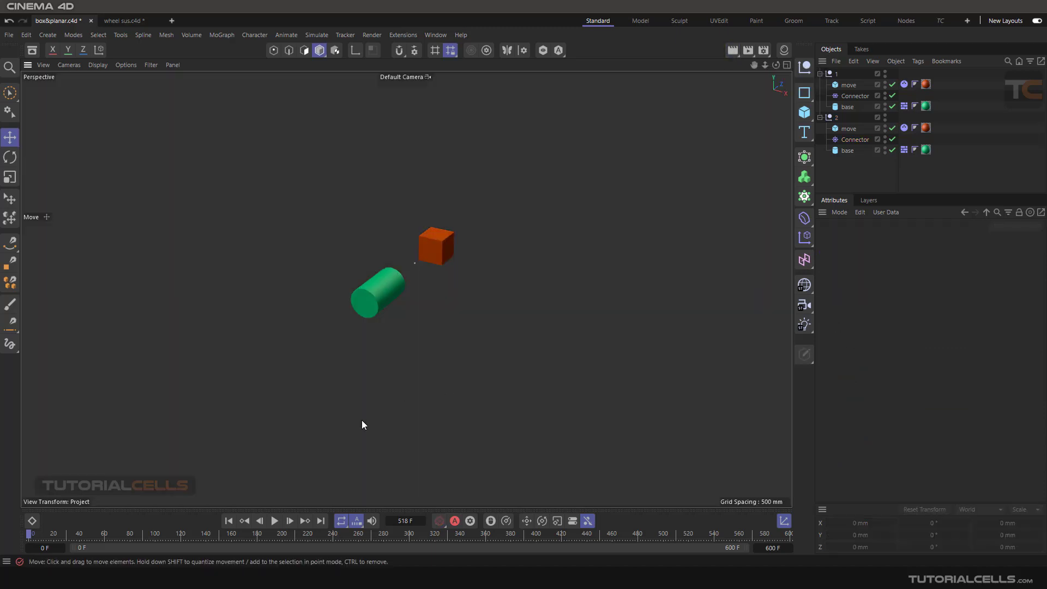
left_click(275, 521)
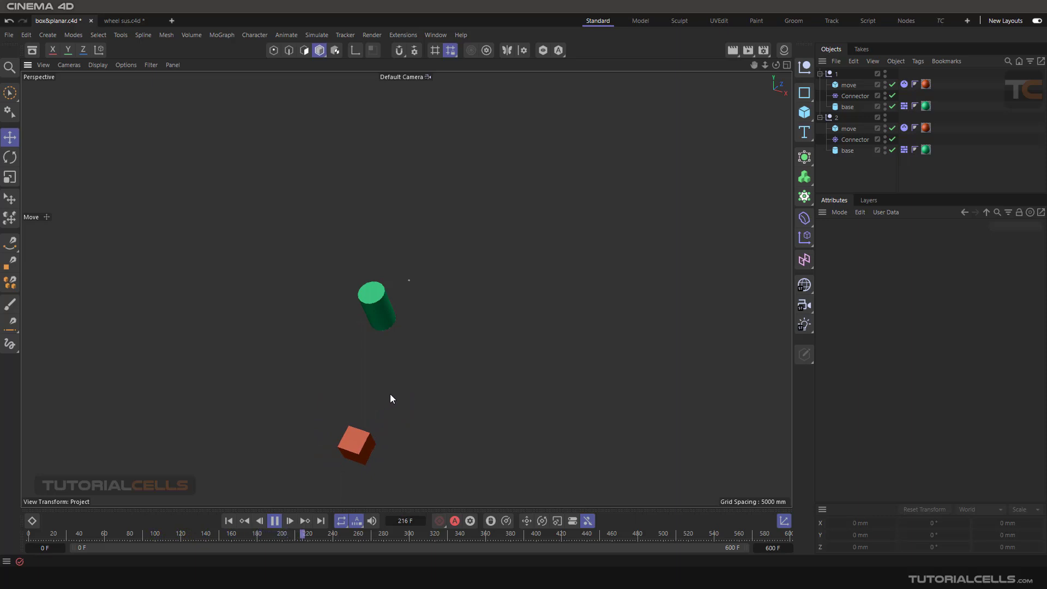
left_click(274, 521)
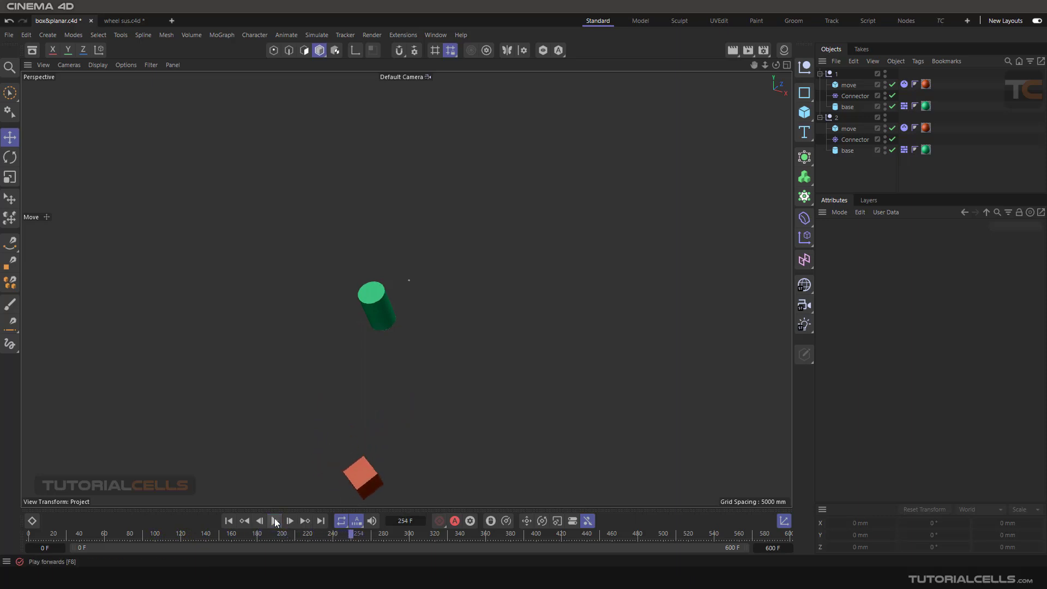
left_click(228, 521)
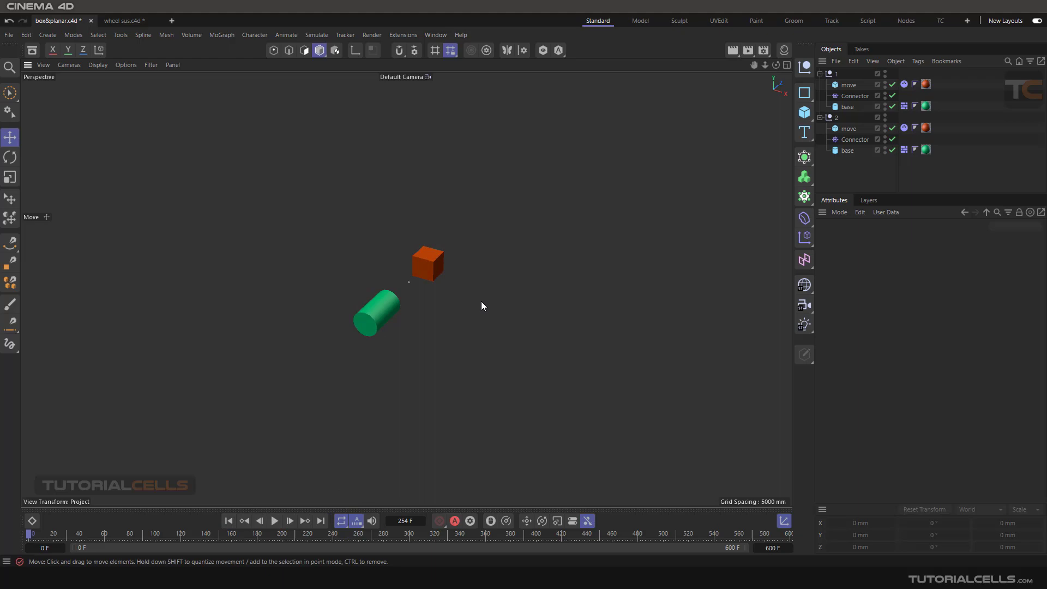